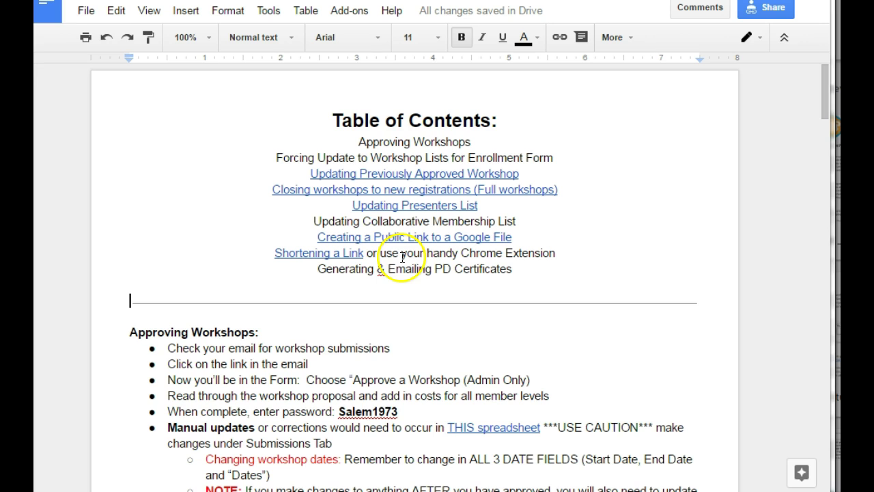
Step: Follow the "Updating Previously Approved Workshop" link to its section and return to the table of contents
left_click(366, 173)
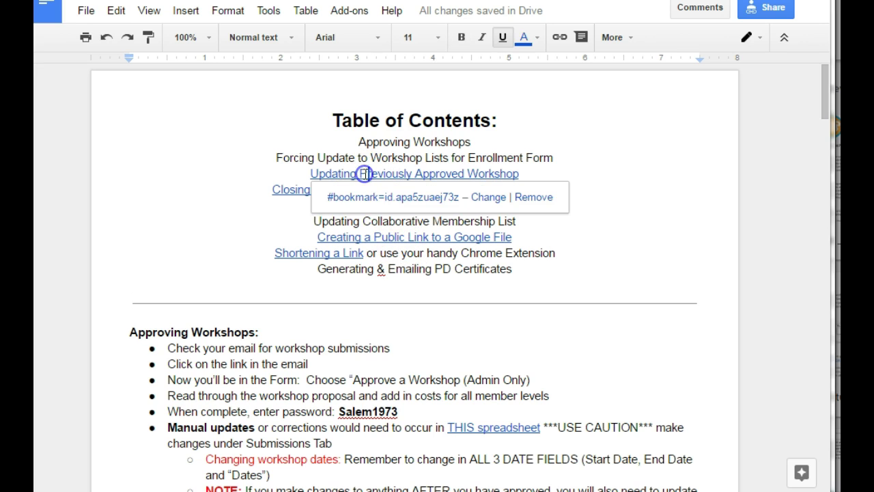
left_click(411, 199)
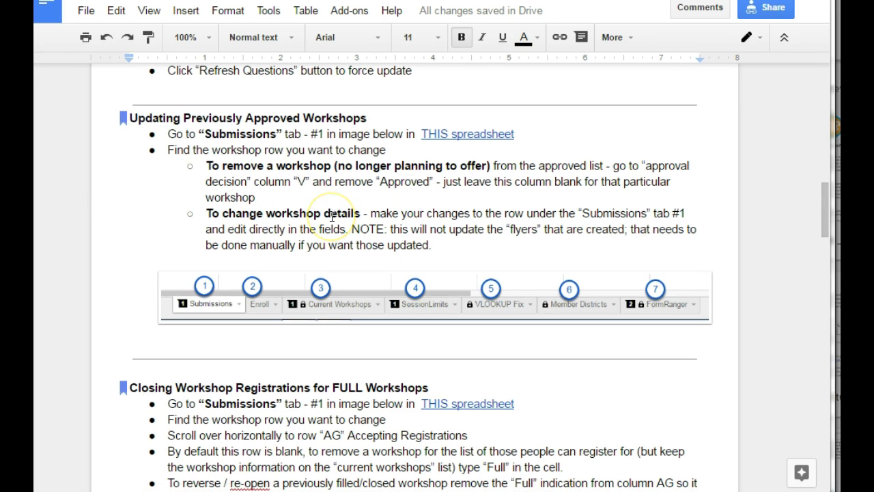
scroll(331, 216, "up", 12)
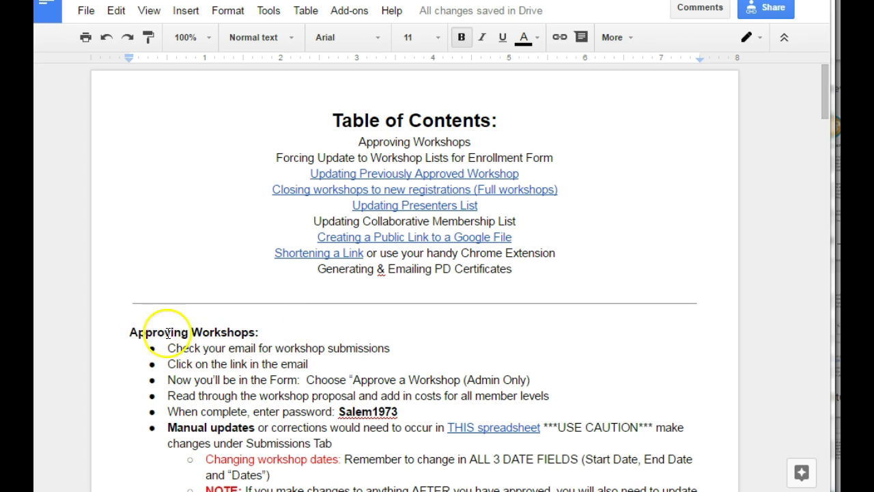
Step: Insert a bookmark at the start of the "Approving Workshops:" section heading
left_click(128, 333)
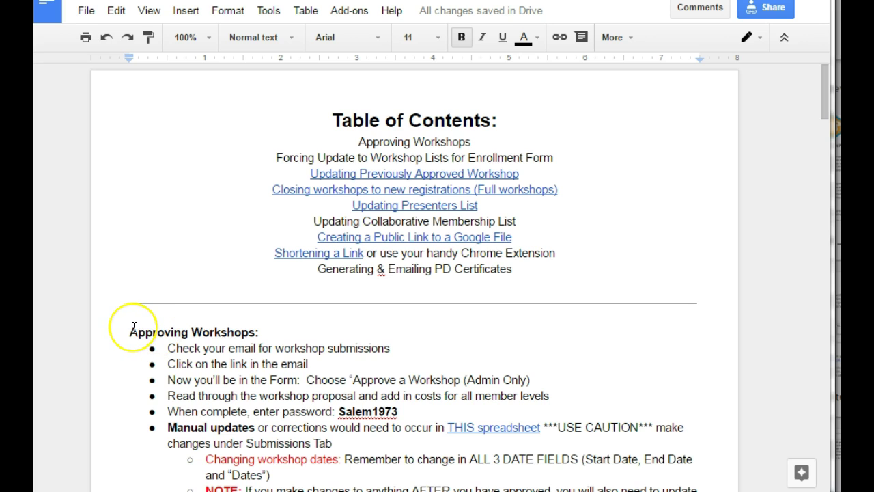
left_click(187, 11)
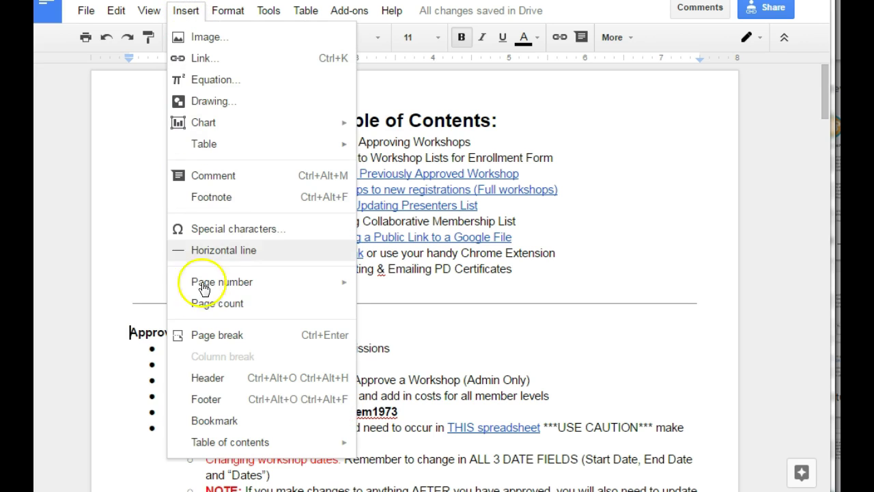
left_click(222, 419)
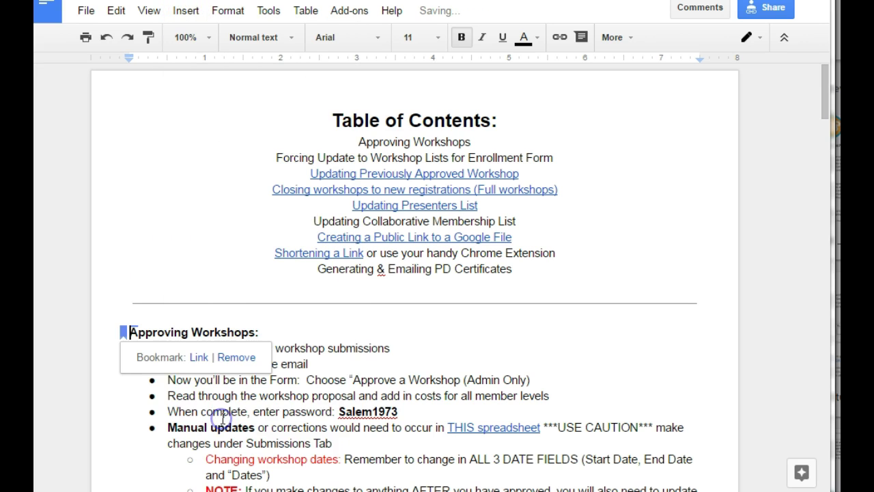
left_click(199, 360)
left_click(237, 394)
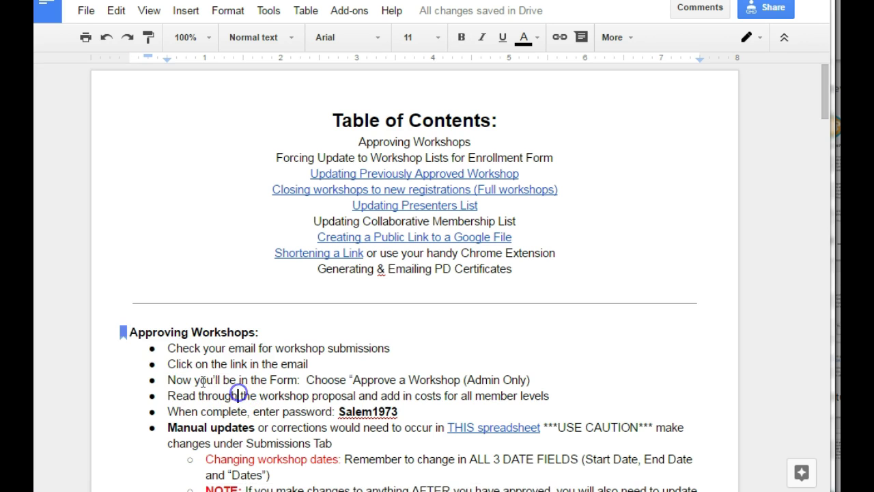
left_click(127, 345)
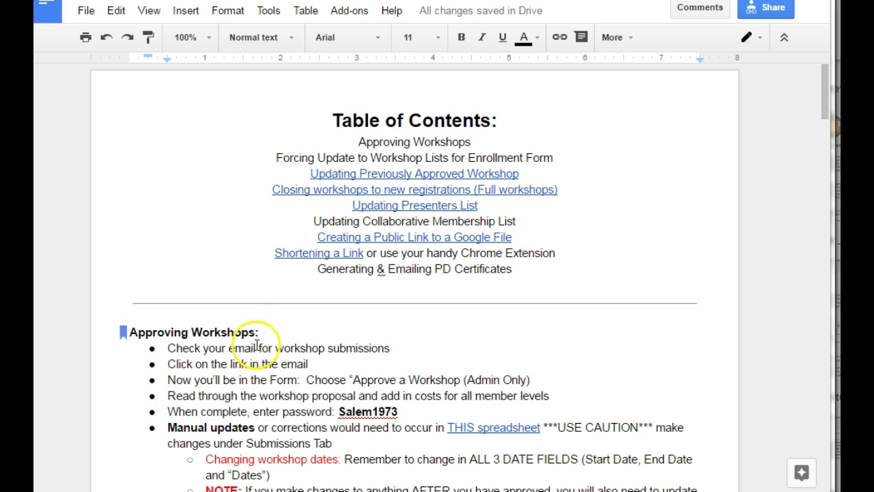
Step: Link the "Approving Workshops" entry in the table of contents to the "Approving Workshops:" bookmark
left_click(354, 142)
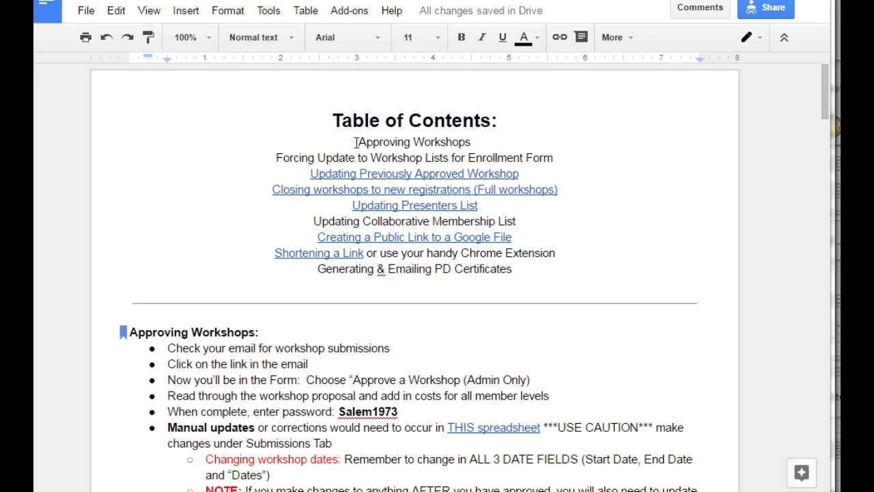
left_click_drag(356, 142, 459, 143)
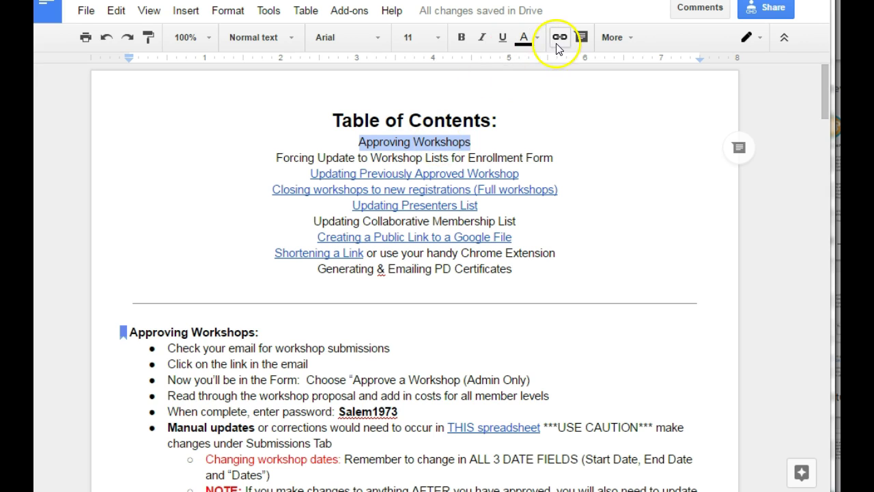
right_click(463, 139)
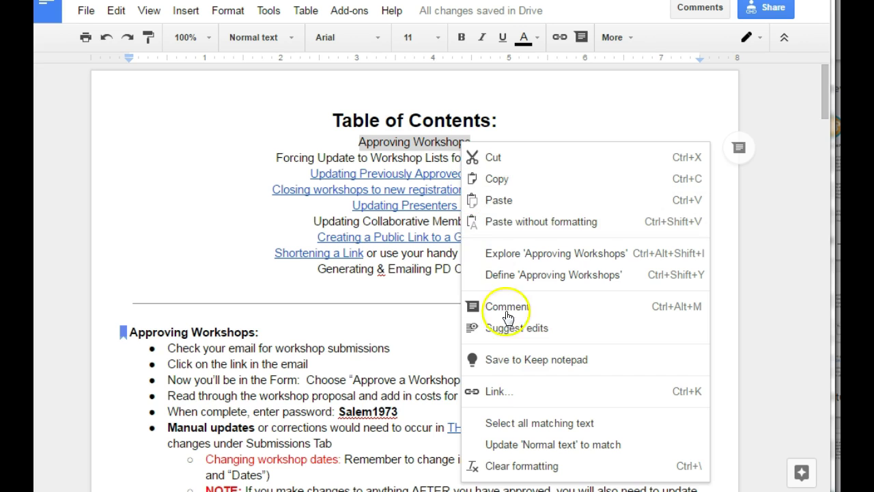
left_click(506, 390)
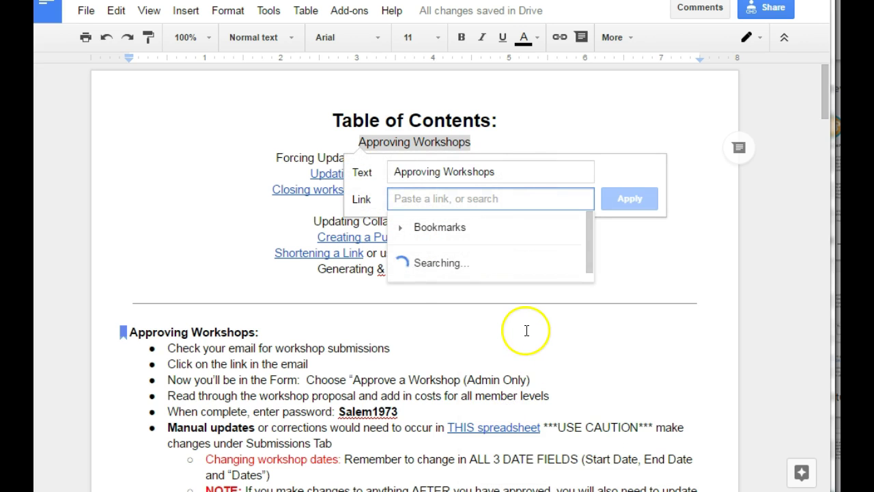
left_click(485, 189)
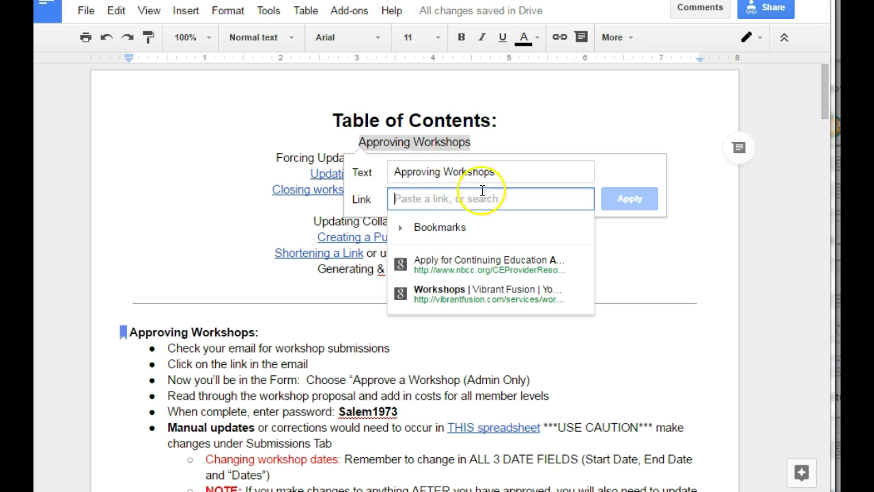
left_click(403, 232)
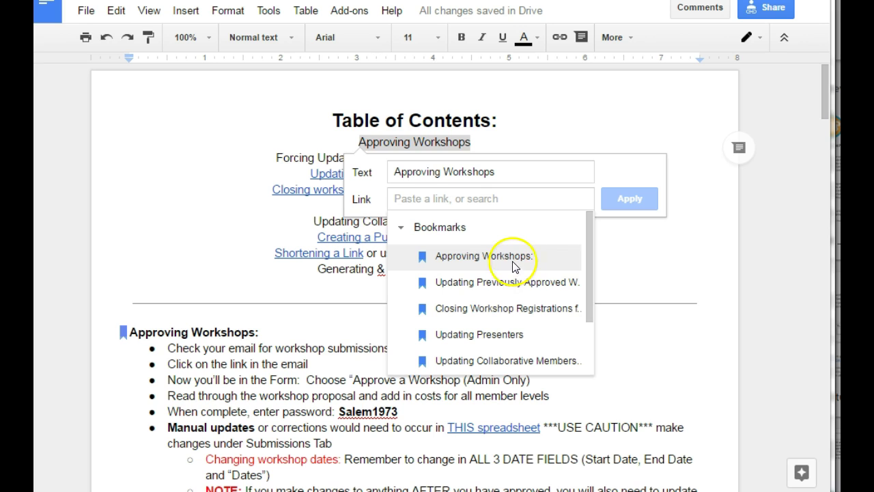
left_click(500, 256)
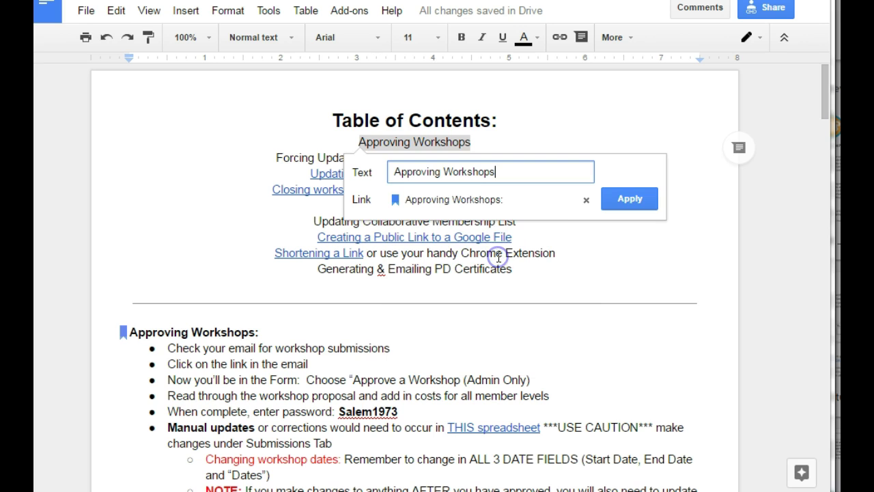
left_click(634, 202)
left_click(612, 256)
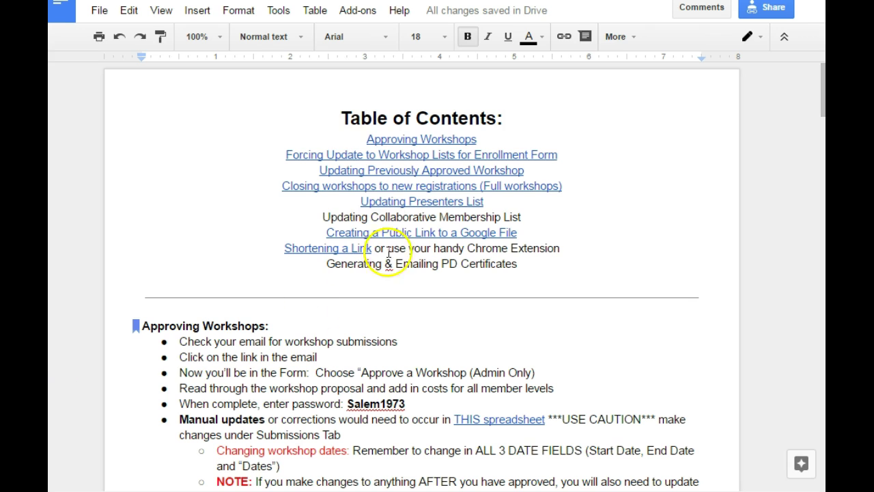
Step: Follow the "Updating Presenters List" link to its section and return to the table of contents
left_click(342, 116)
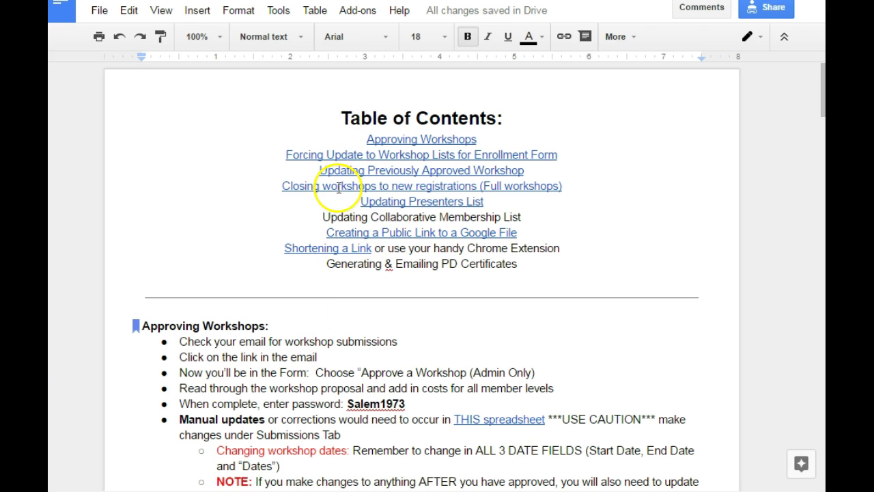
left_click(388, 201)
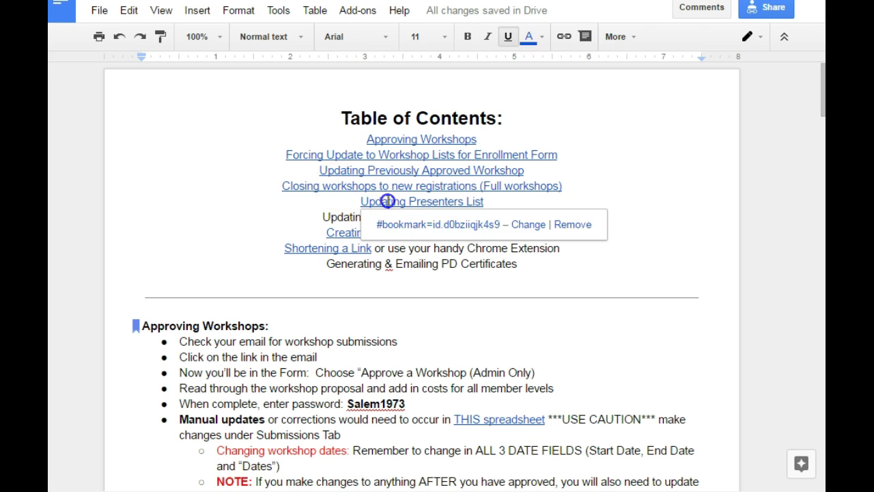
left_click(403, 226)
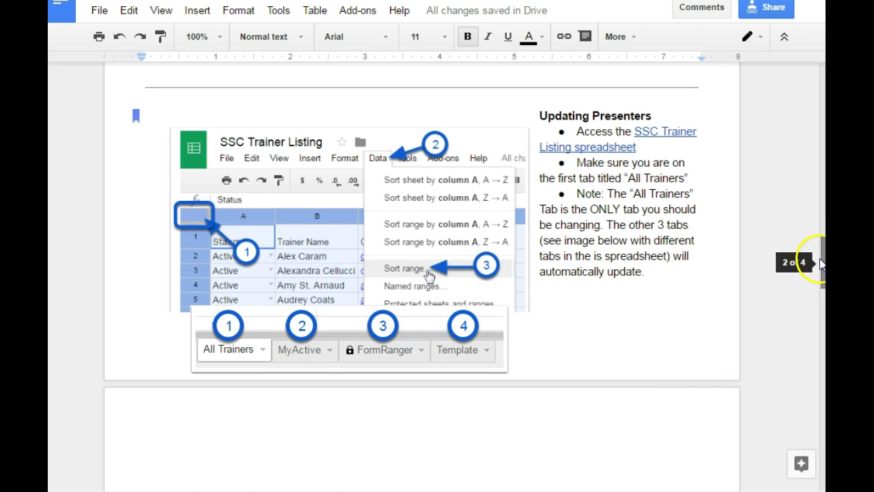
left_click_drag(822, 266, 814, 82)
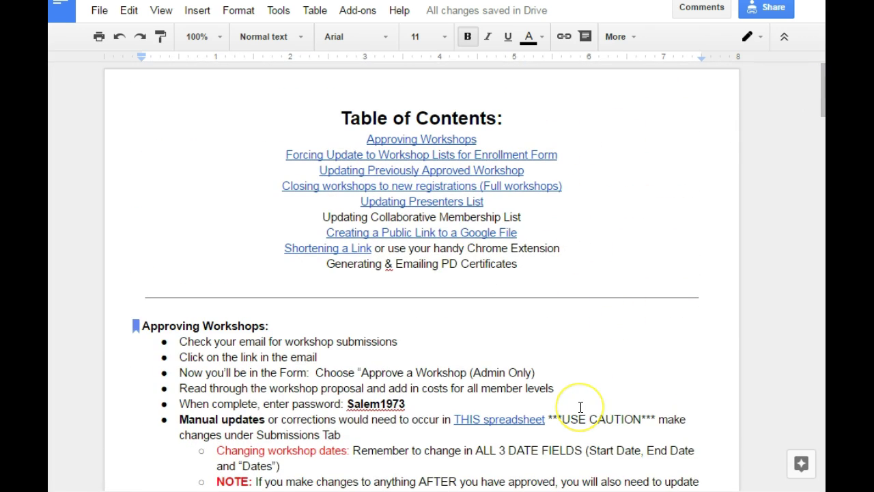
Step: Insert a bookmark at the start of the "Table of Contents:" title
scroll(580, 407, "down", 8)
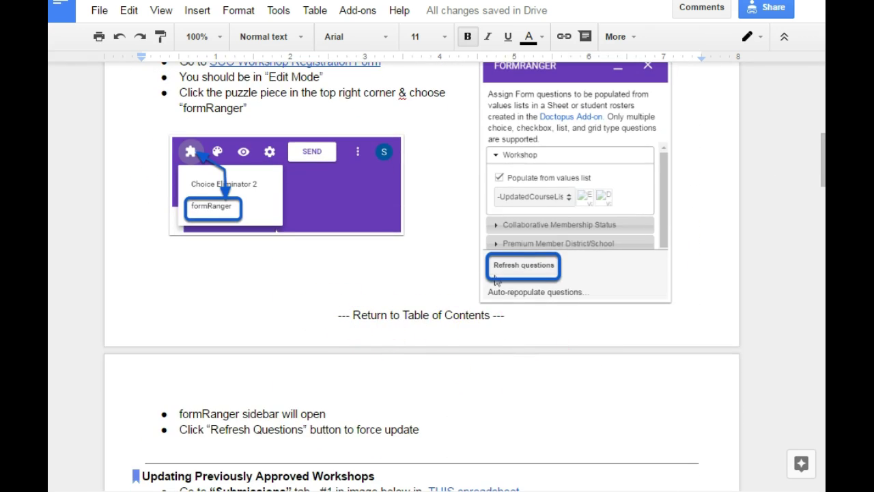
left_click_drag(821, 168, 821, 91)
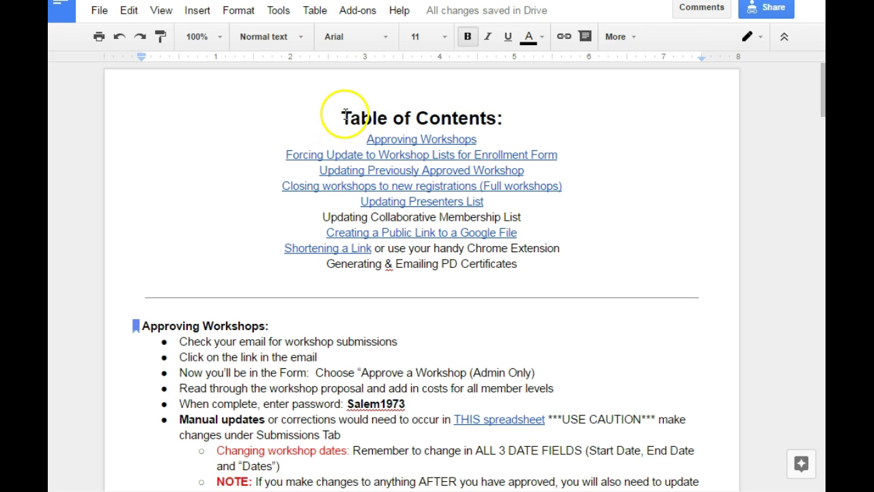
left_click(342, 116)
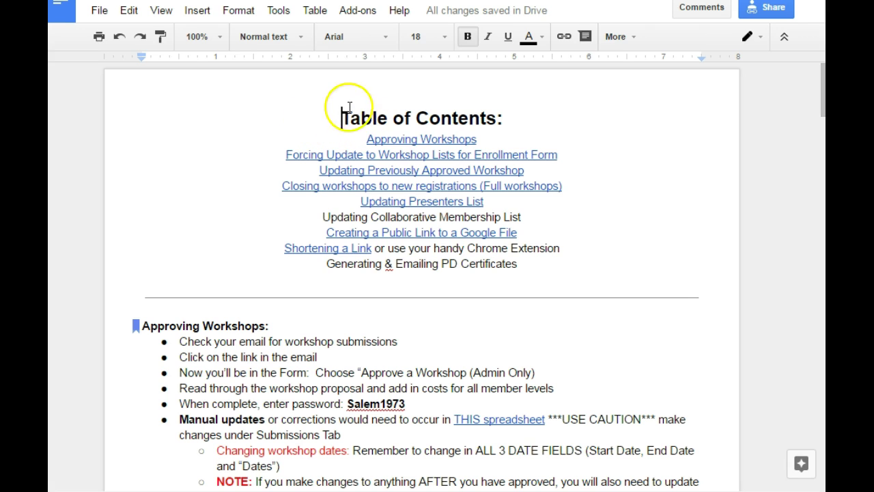
left_click(197, 10)
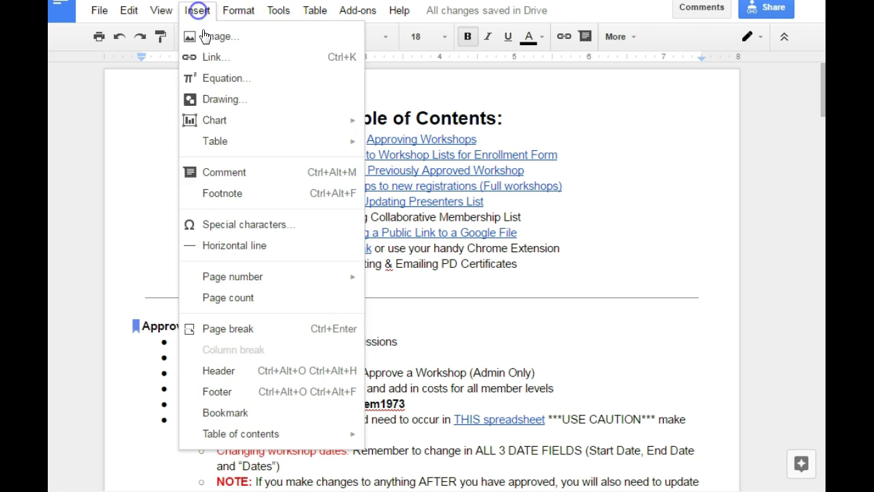
left_click(230, 412)
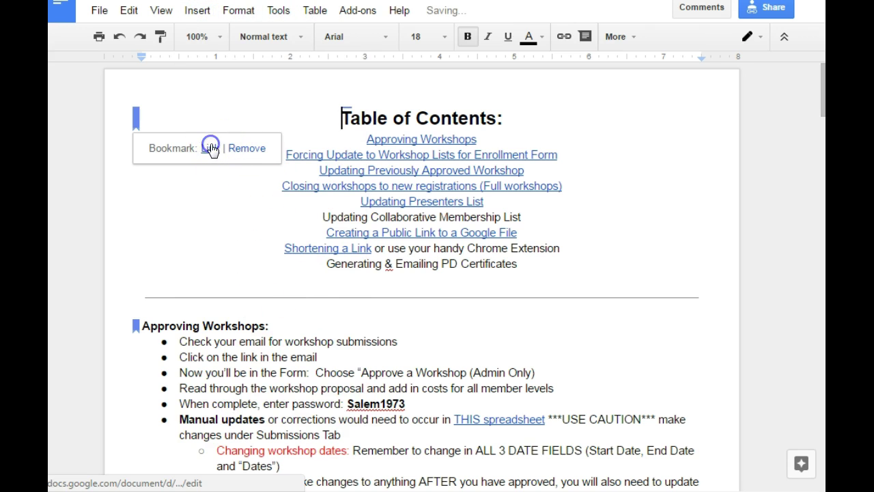
Step: Link the "--- Return to Table of Contents ---" text to the "Table of Contents:" bookmark and follow the link
scroll(349, 277, "down", 8)
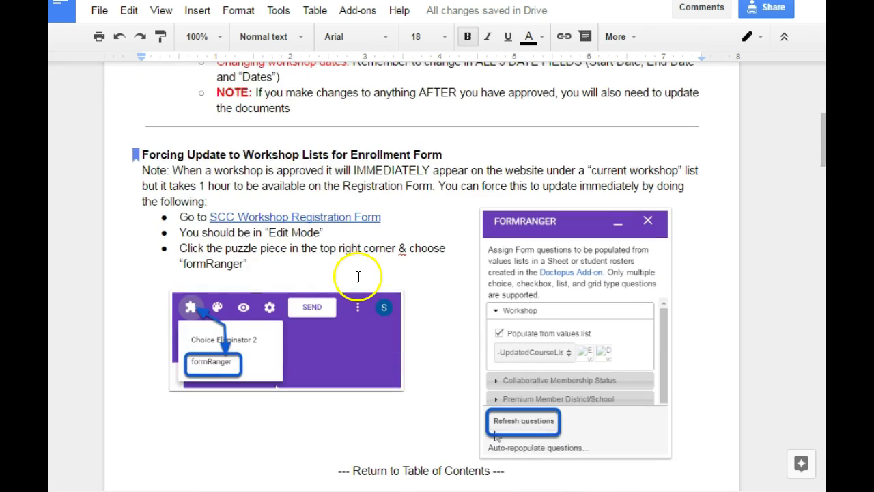
left_click_drag(505, 237, 338, 237)
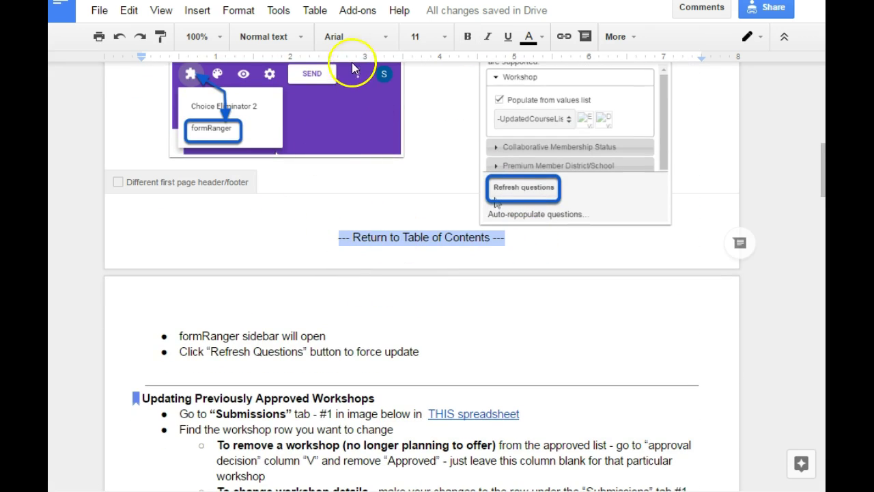
left_click(564, 38)
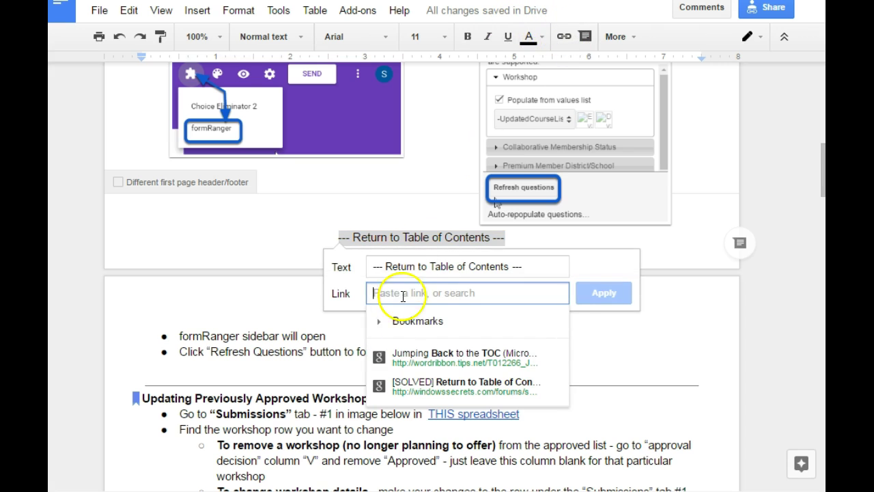
left_click(380, 326)
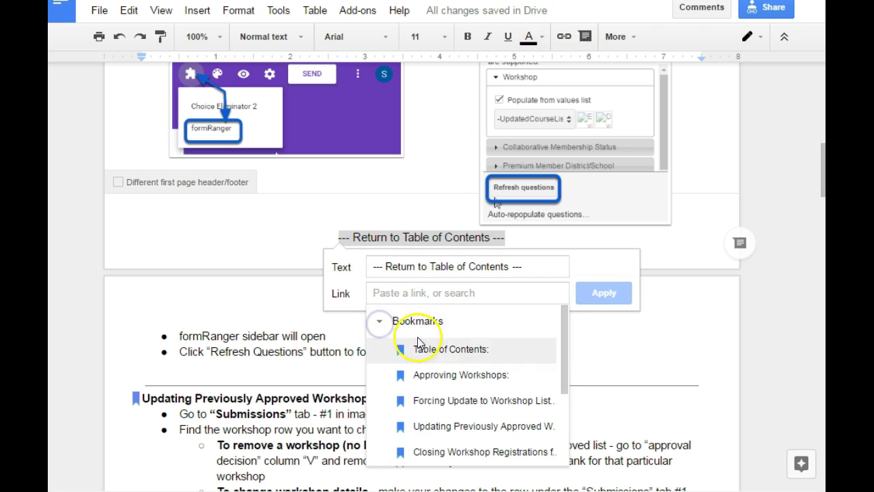
left_click(456, 349)
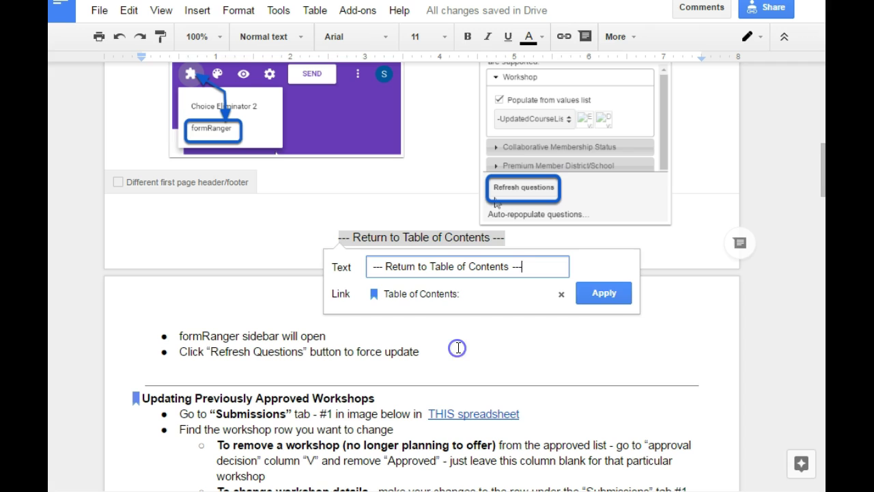
left_click(602, 295)
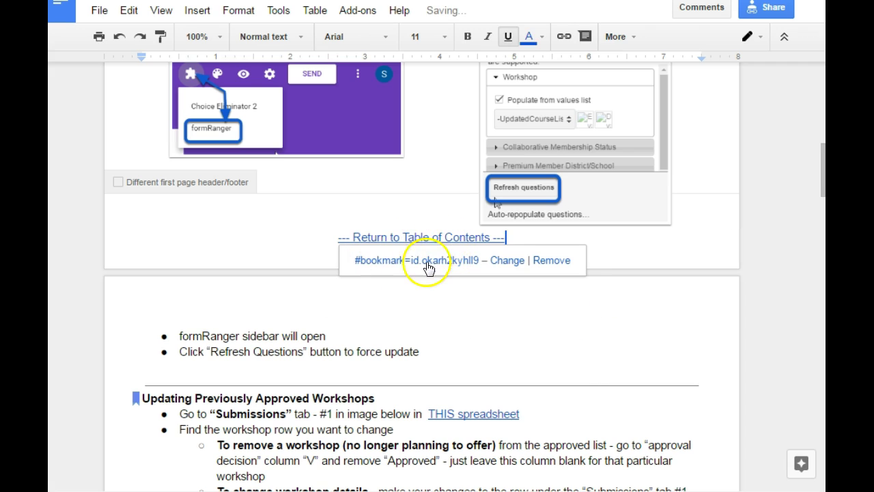
left_click(425, 259)
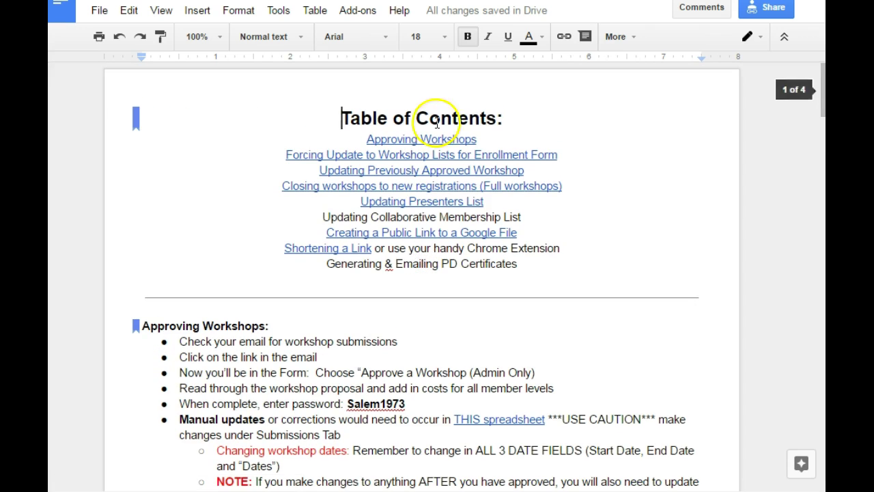